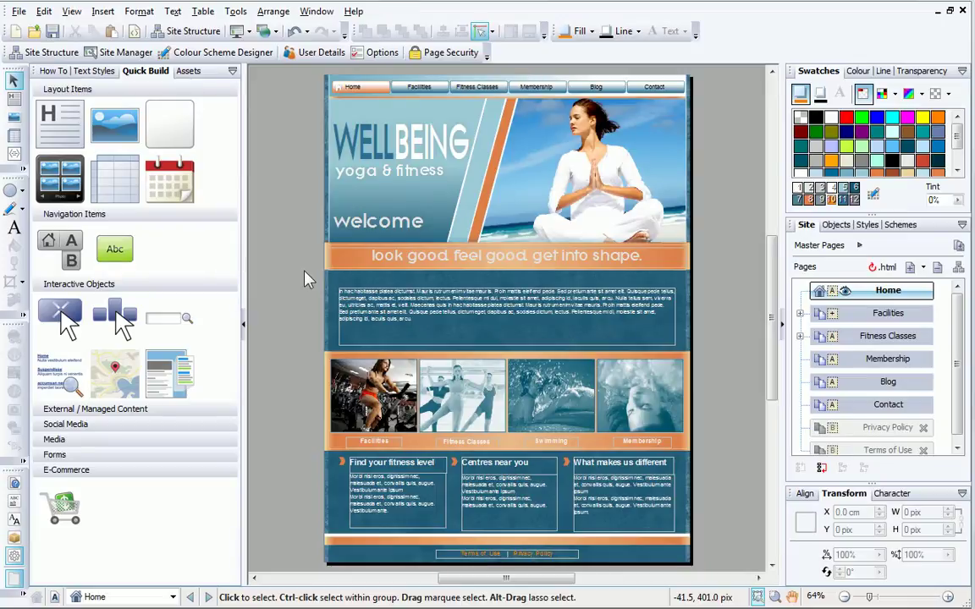
Tick Enable web analytics in Site Properties' Analytics settings and launch the Google Analytics website
left_click(43, 12)
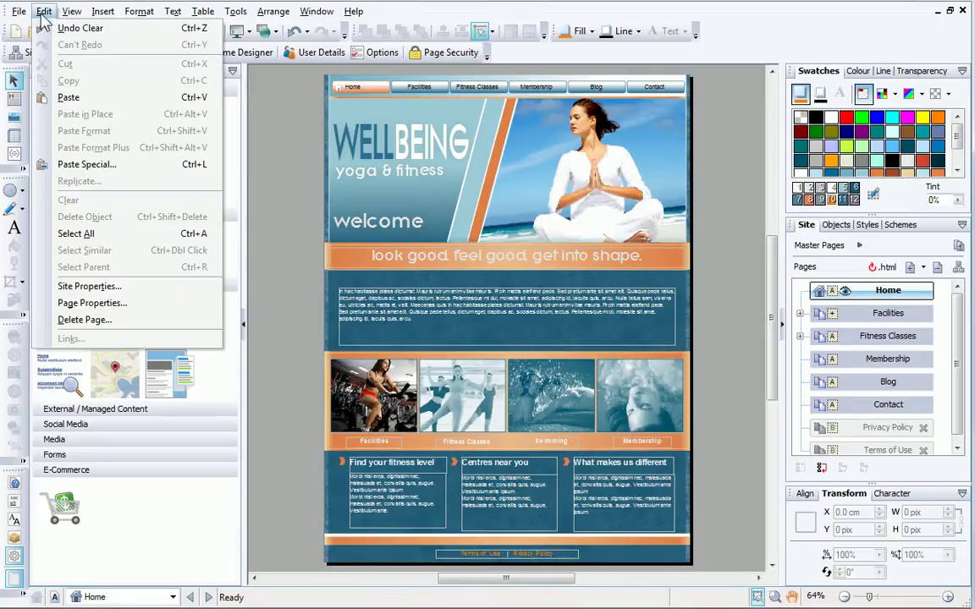
left_click(69, 288)
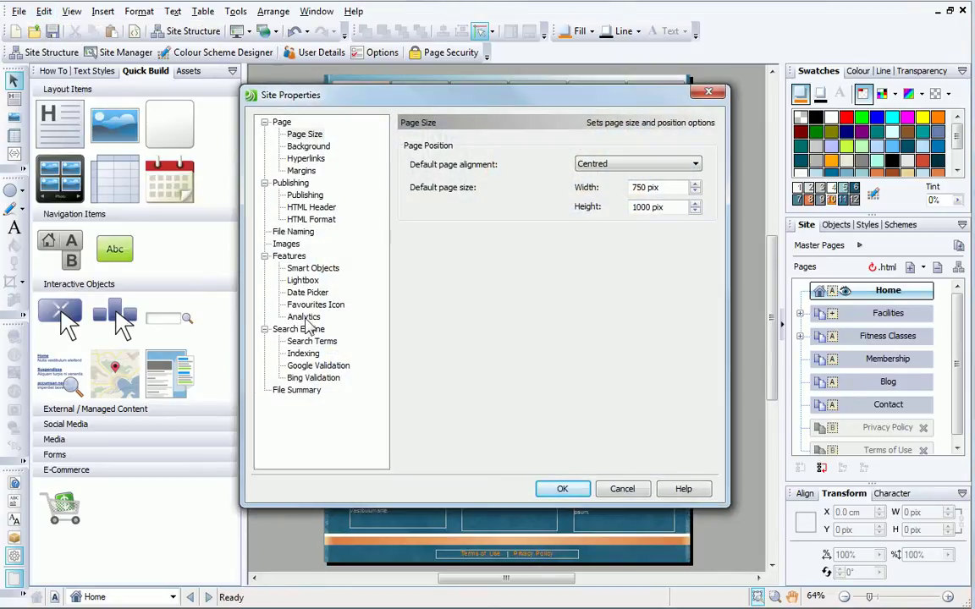
left_click(304, 319)
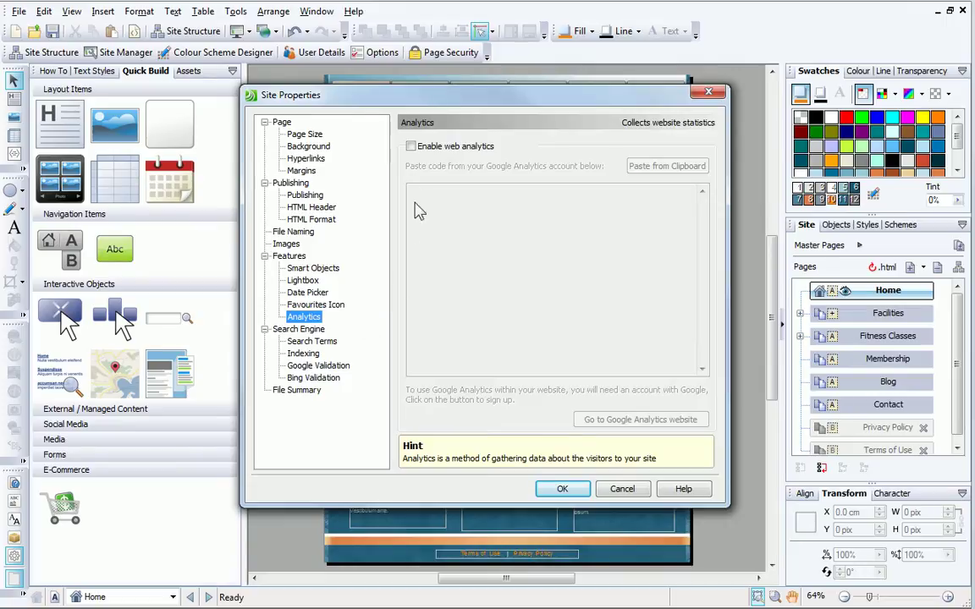
left_click(411, 147)
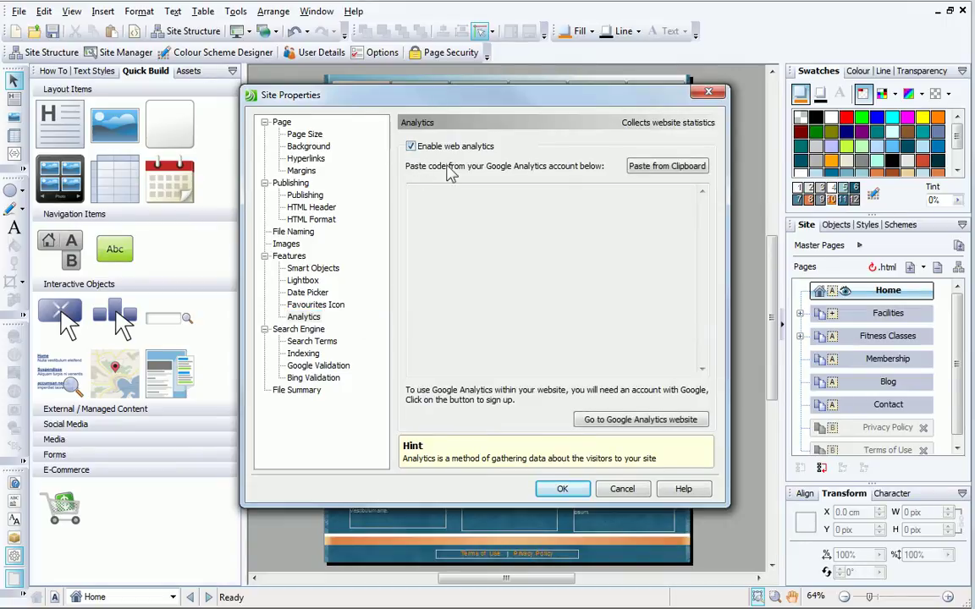
left_click(662, 425)
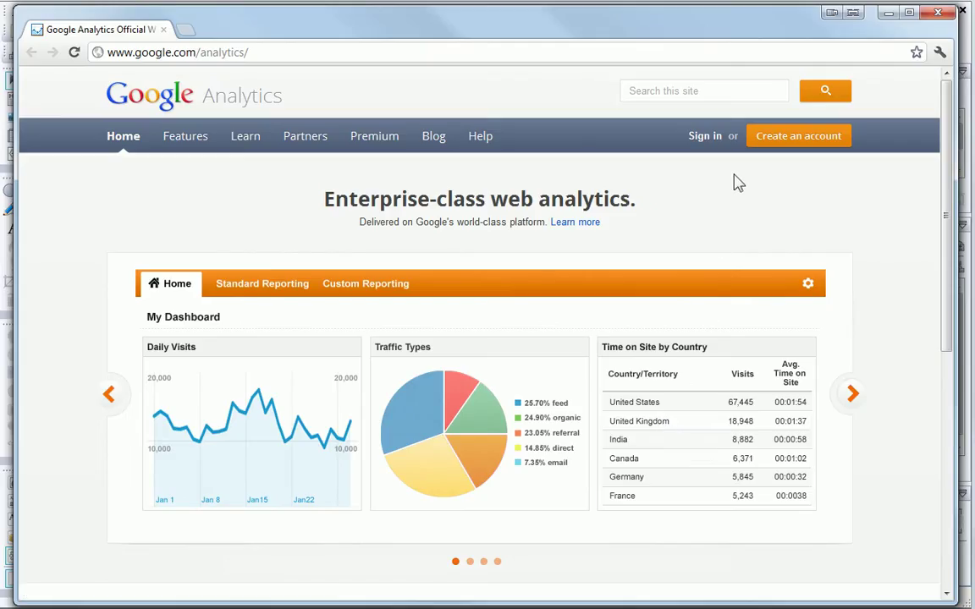
Sign in to Google Analytics with the suggested account email and its password
left_click(707, 138)
type("s")
left_click(652, 239)
left_click(644, 270)
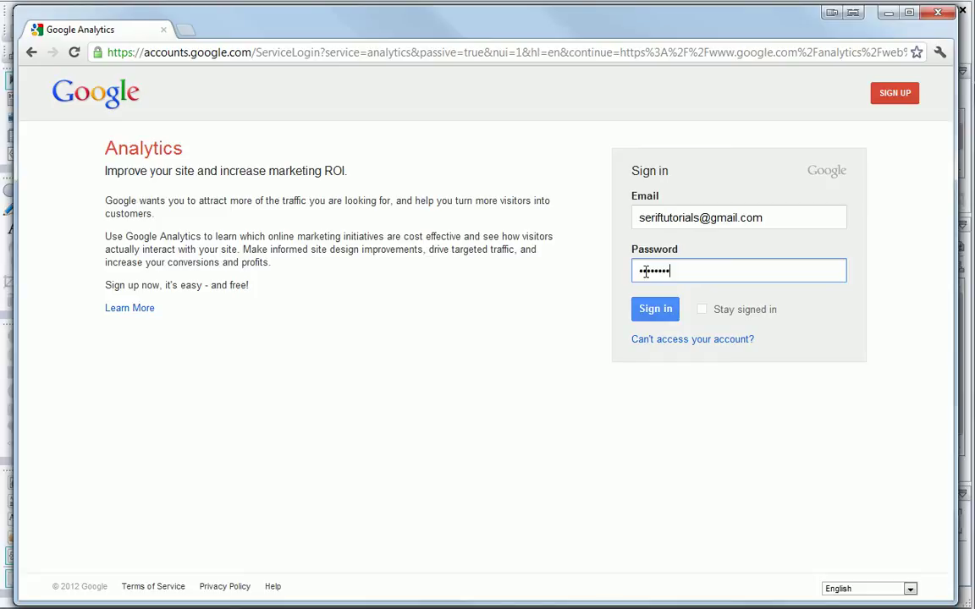
left_click(657, 312)
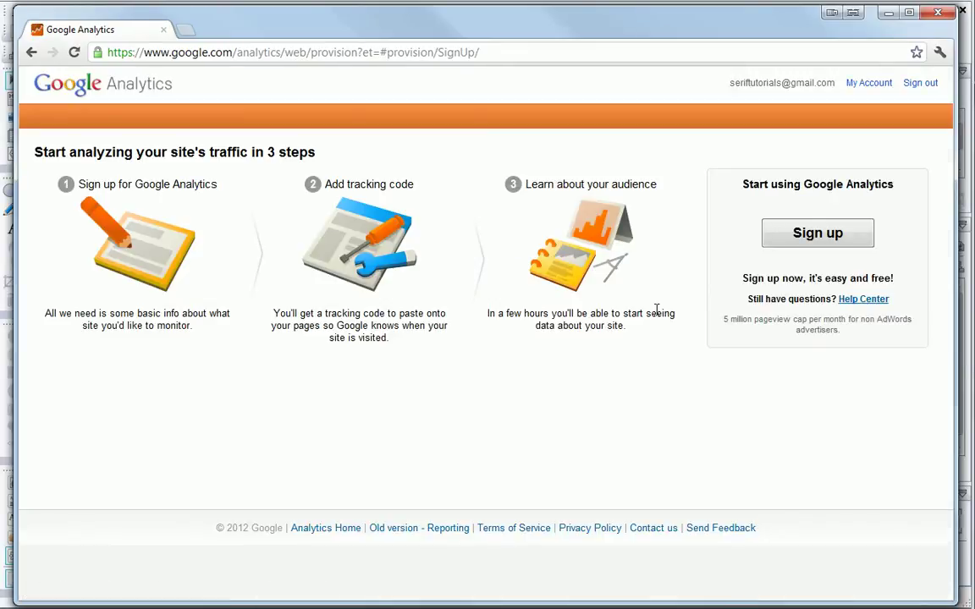
left_click(817, 235)
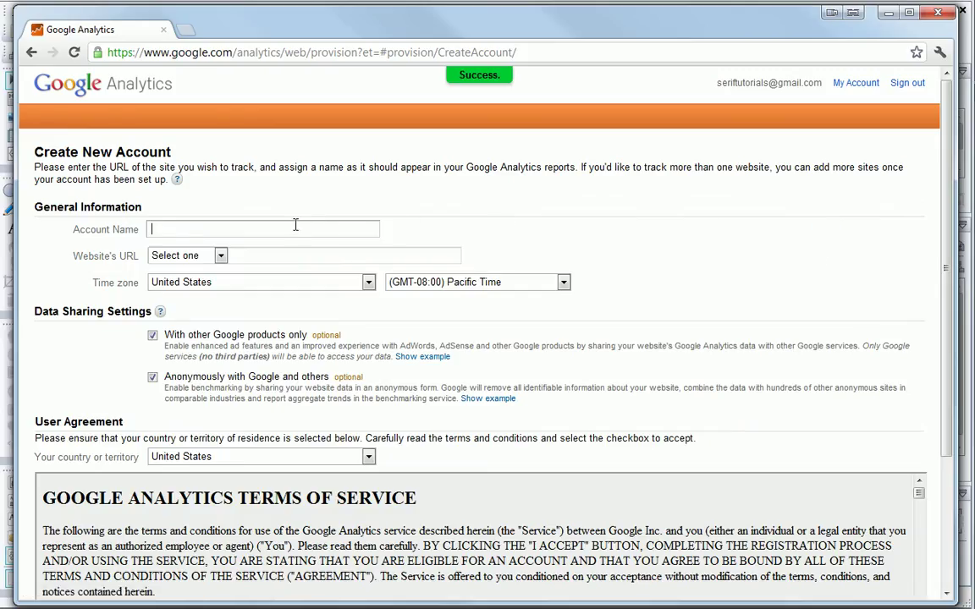
type("Tutorials")
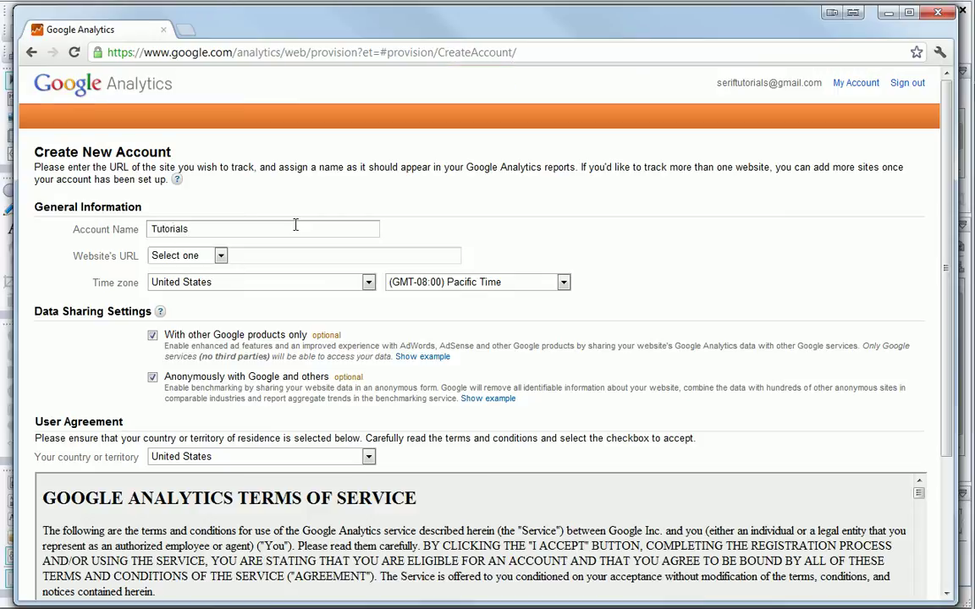
left_click(218, 255)
left_click(210, 284)
type("tutorials.webplus.net")
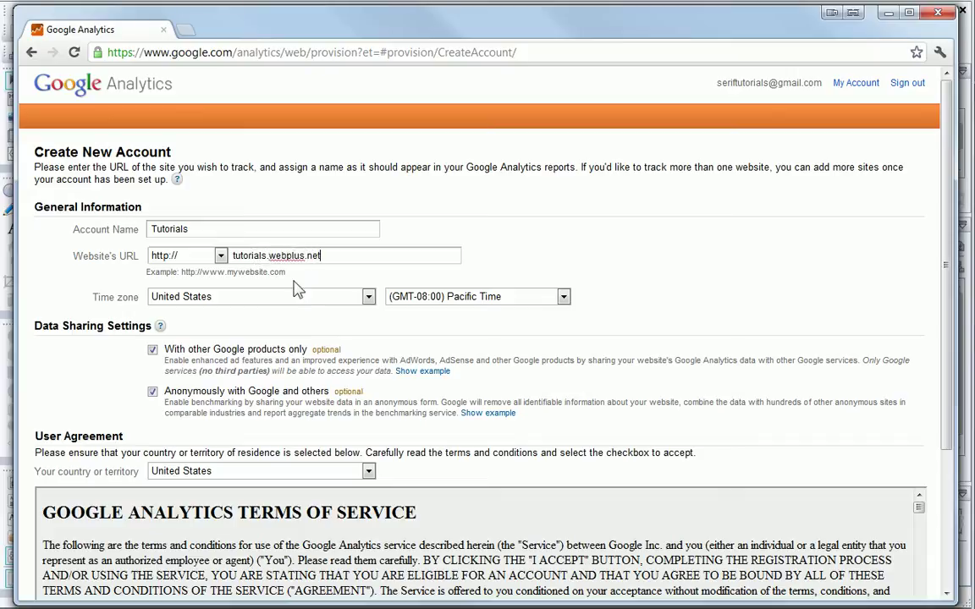
left_click(338, 296)
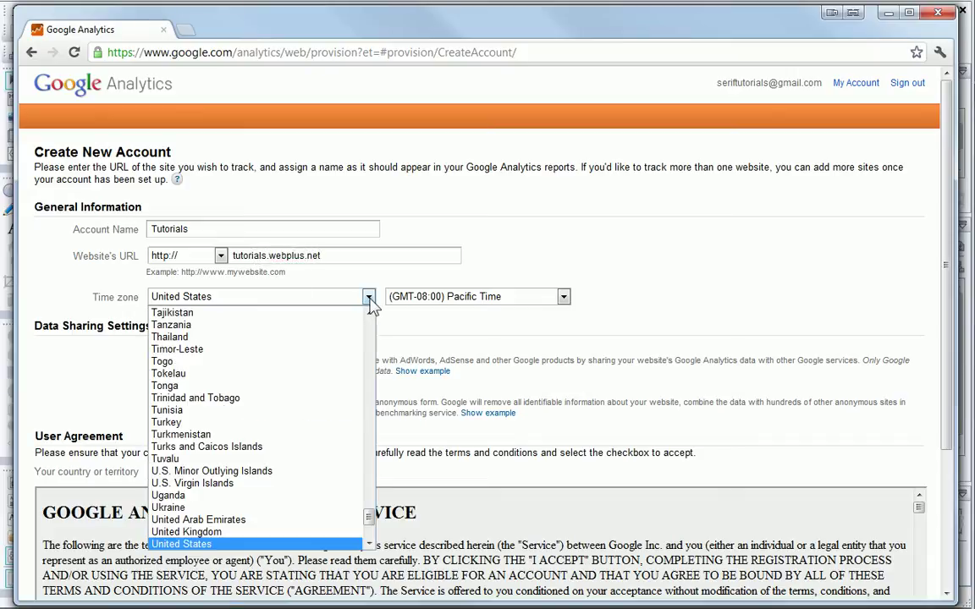
left_click(271, 531)
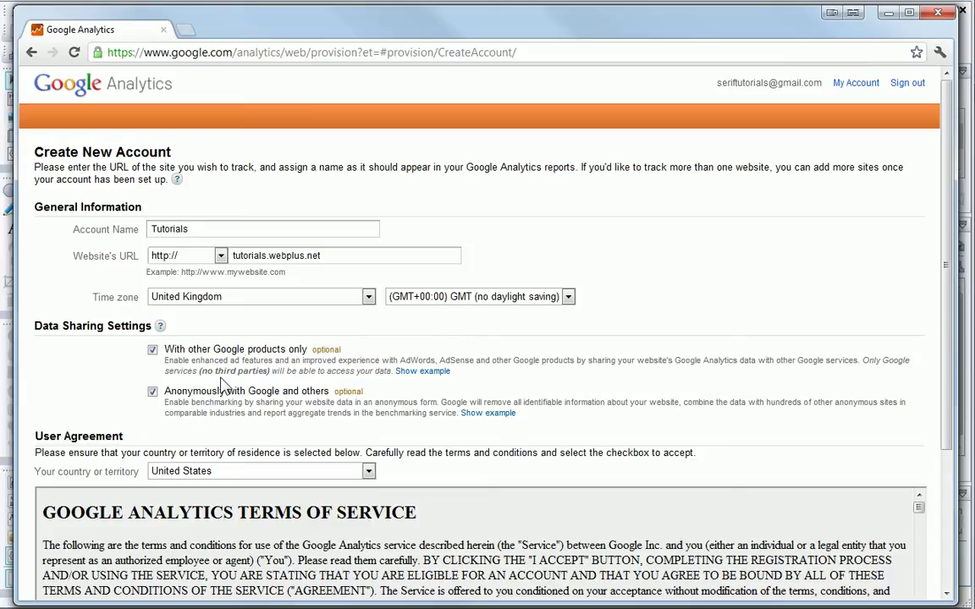
Turn off anonymous data sharing, set country to United Kingdom, accept the terms and create the account
left_click(152, 392)
left_click_drag(947, 415, 947, 560)
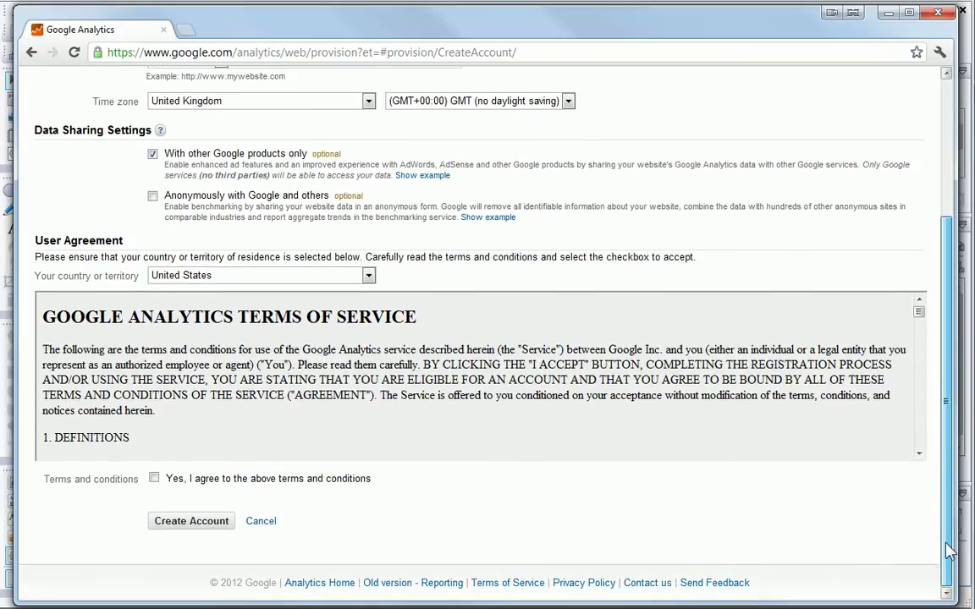
left_click(367, 277)
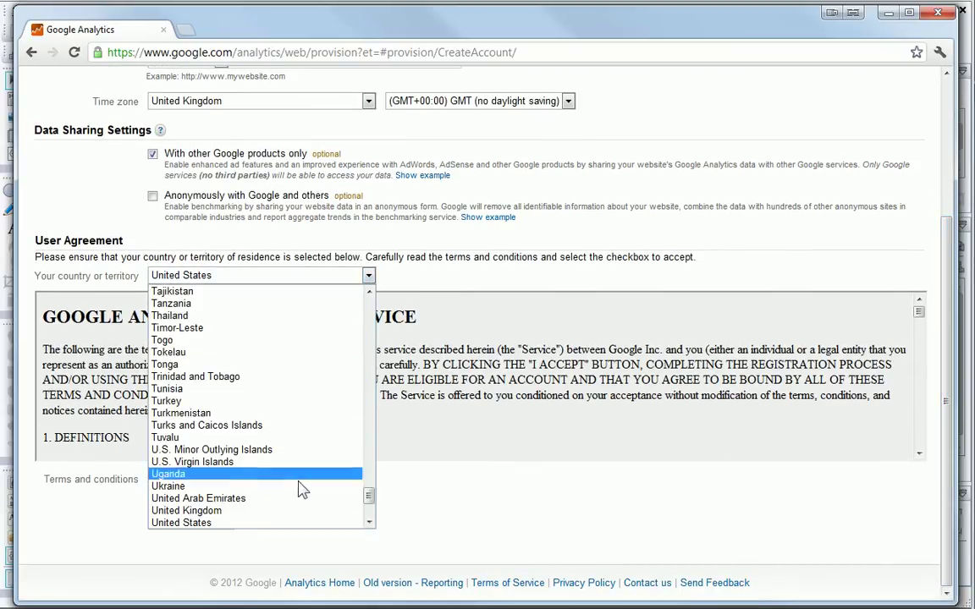
left_click(300, 510)
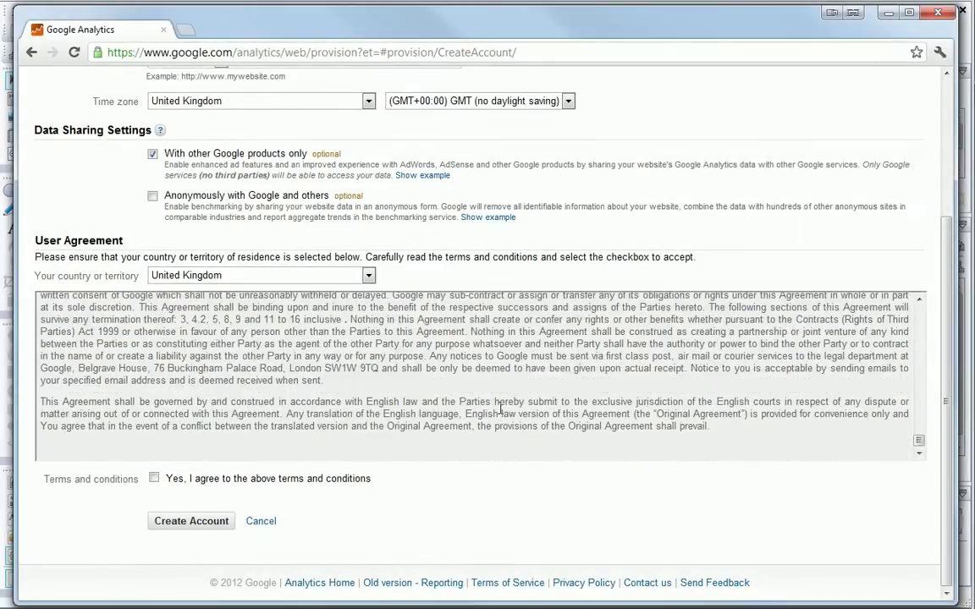
left_click(155, 479)
left_click(196, 522)
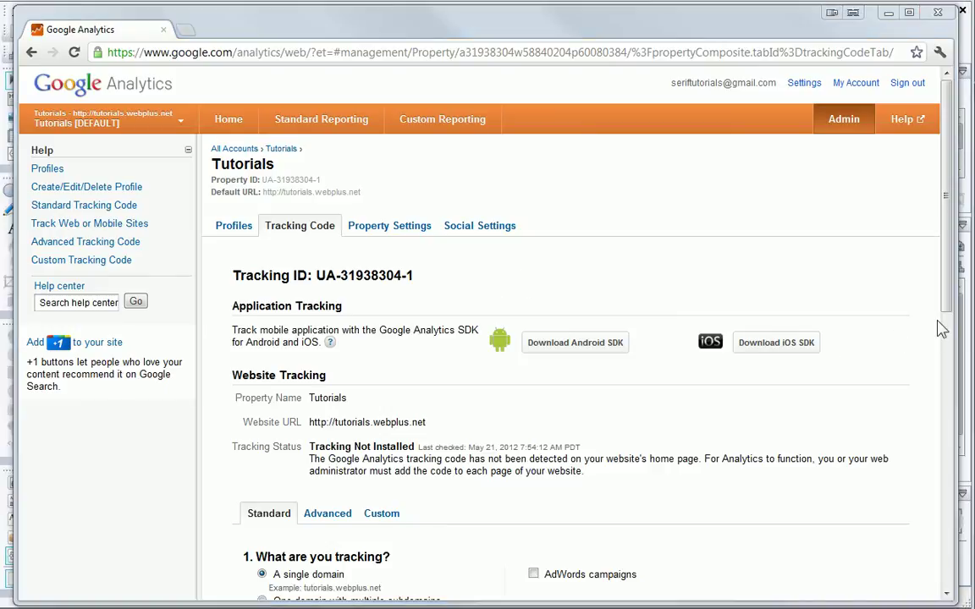
Scroll down to the tracking code, select all of it and copy it
left_click_drag(942, 320, 939, 433)
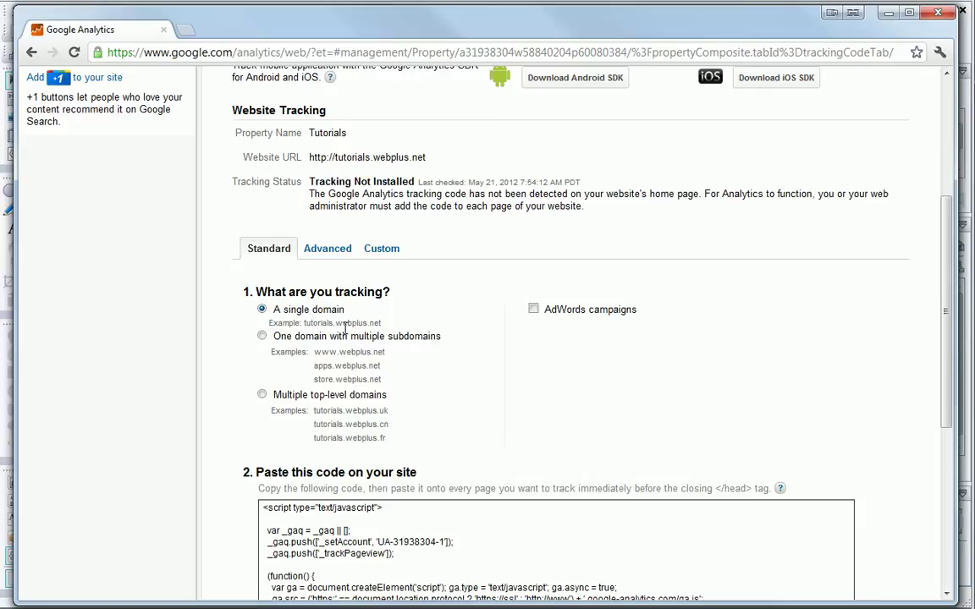
left_click_drag(944, 397, 944, 479)
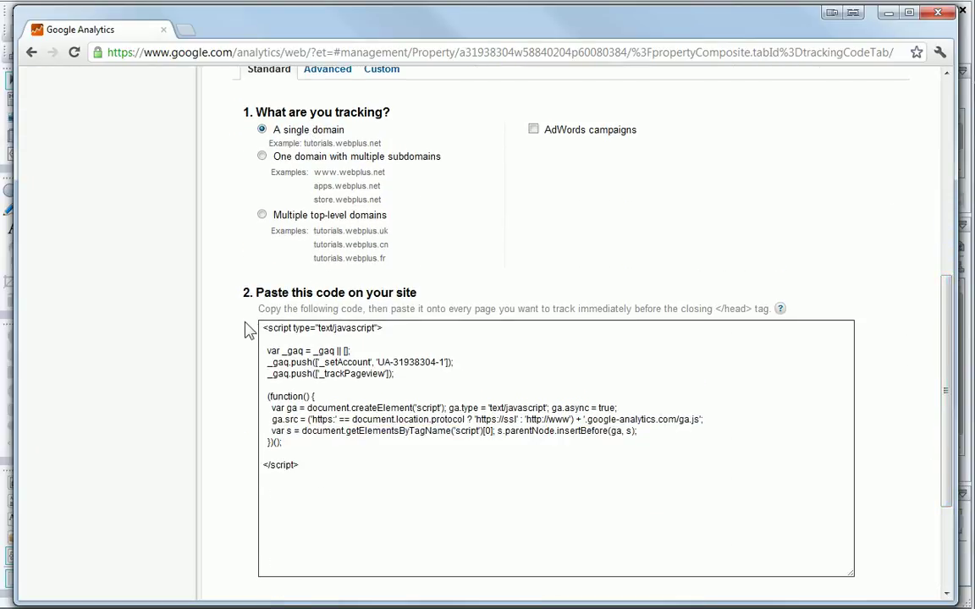
left_click(264, 327)
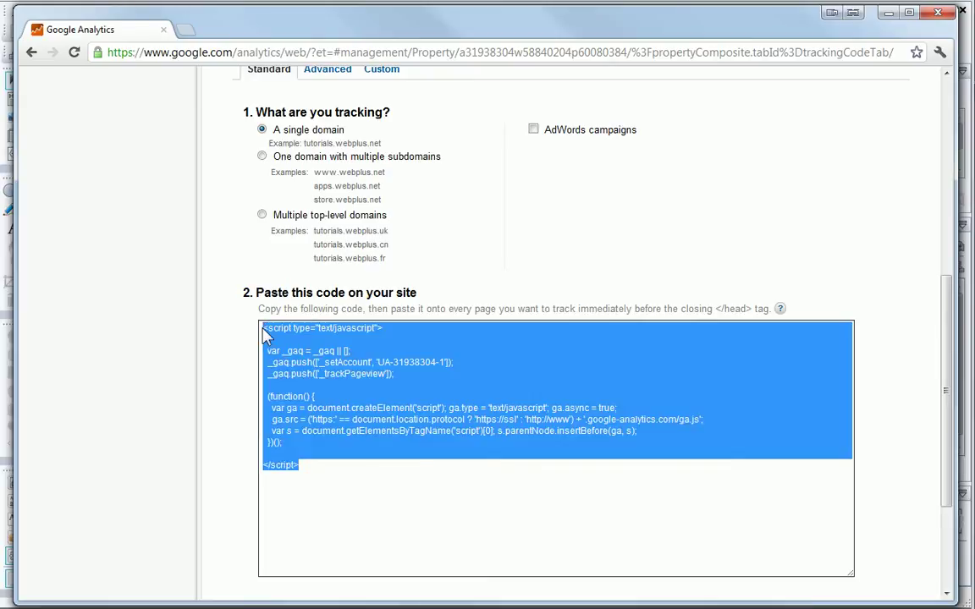
right_click(343, 387)
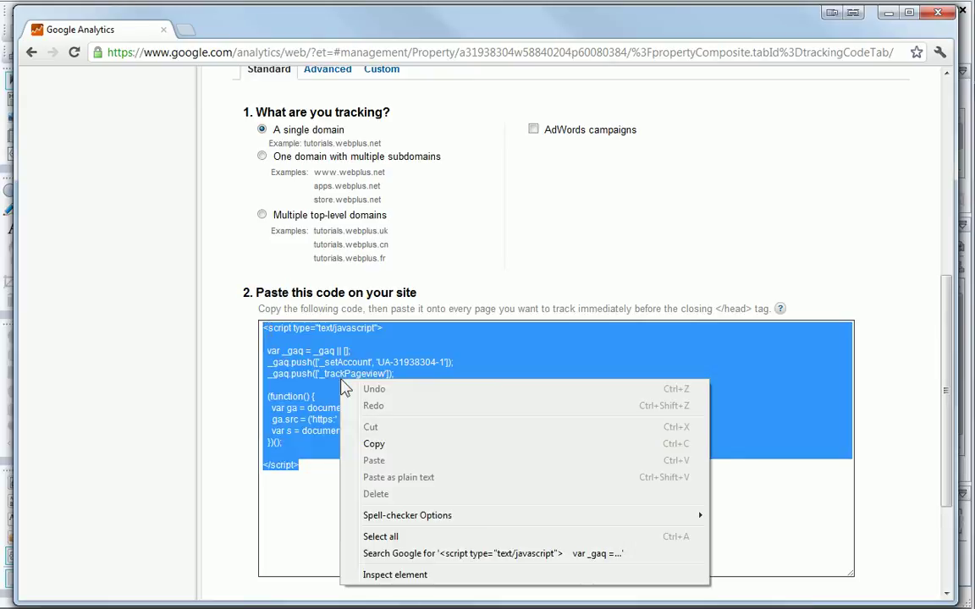
left_click(374, 445)
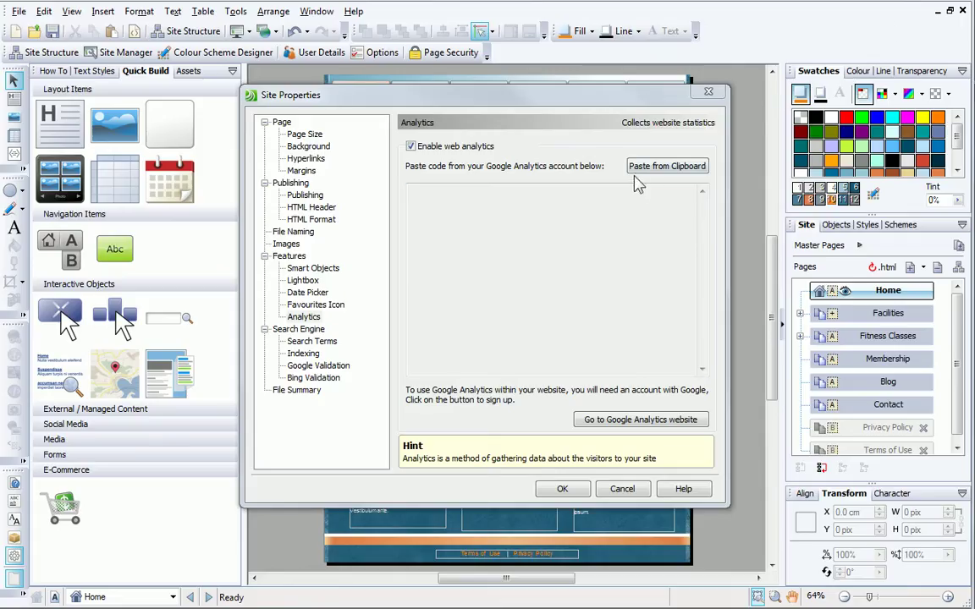
Paste the copied tracking code into WebPlus's analytics settings and confirm with OK
left_click(648, 169)
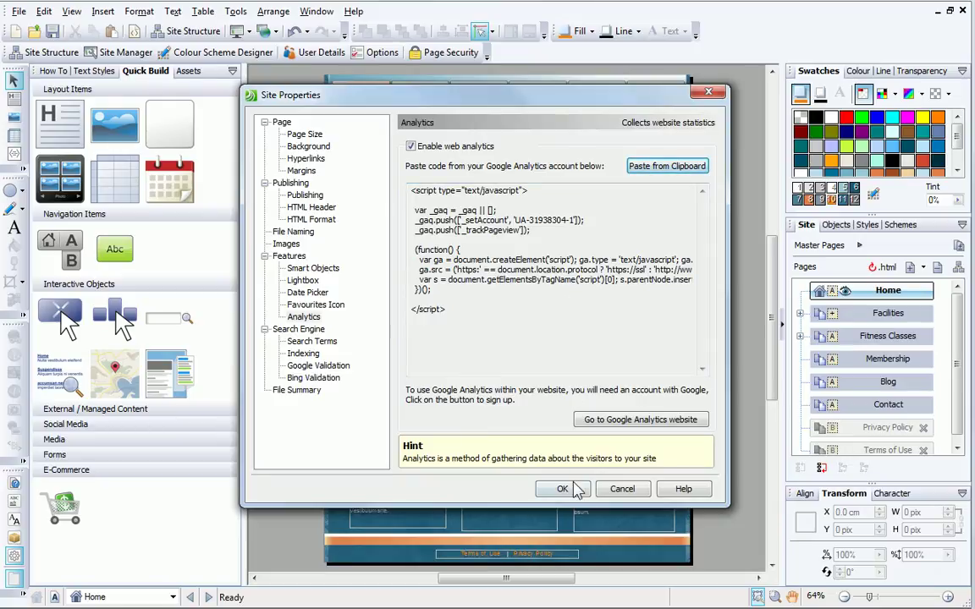
left_click(562, 489)
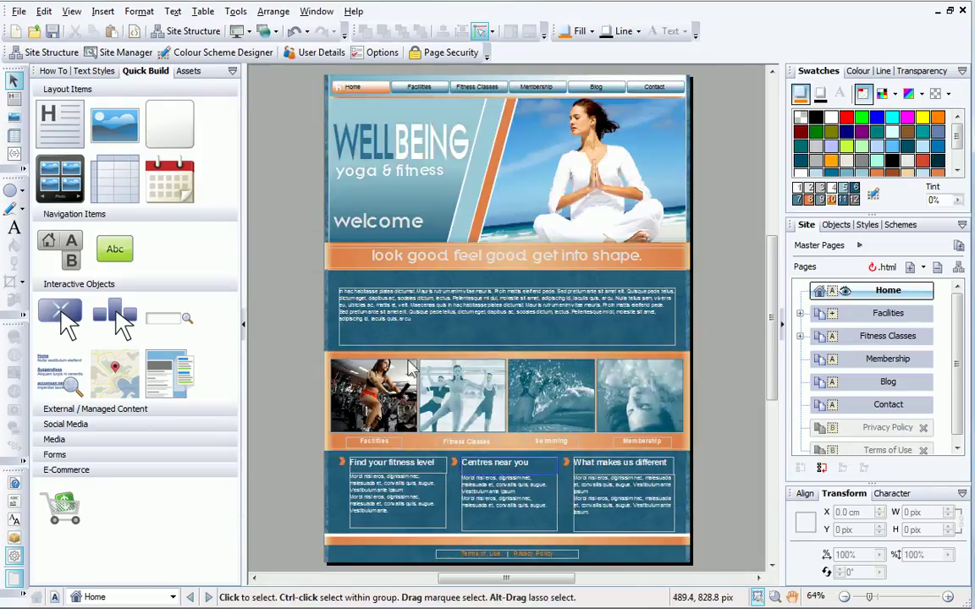
left_click(17, 12)
mouse_move(57, 200)
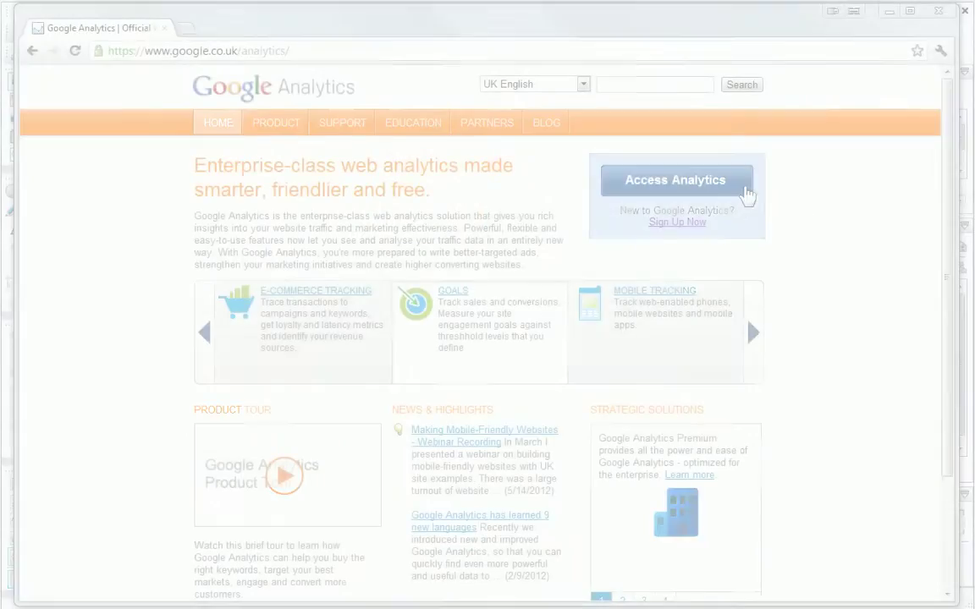
Sign back in to Google Analytics and open the Tutorials profile's Visitors Overview report
left_click(744, 192)
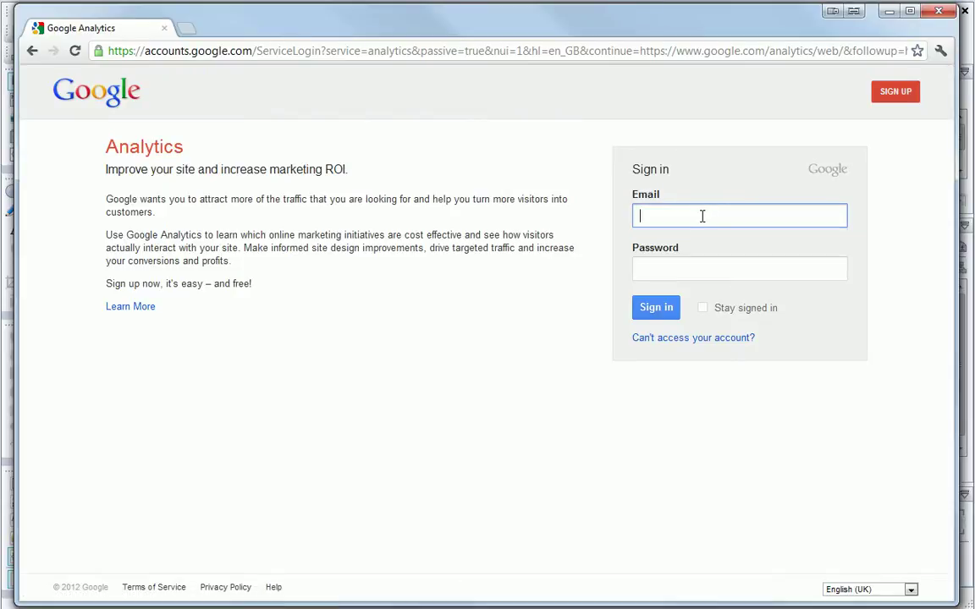
type("se")
left_click(687, 237)
left_click(690, 269)
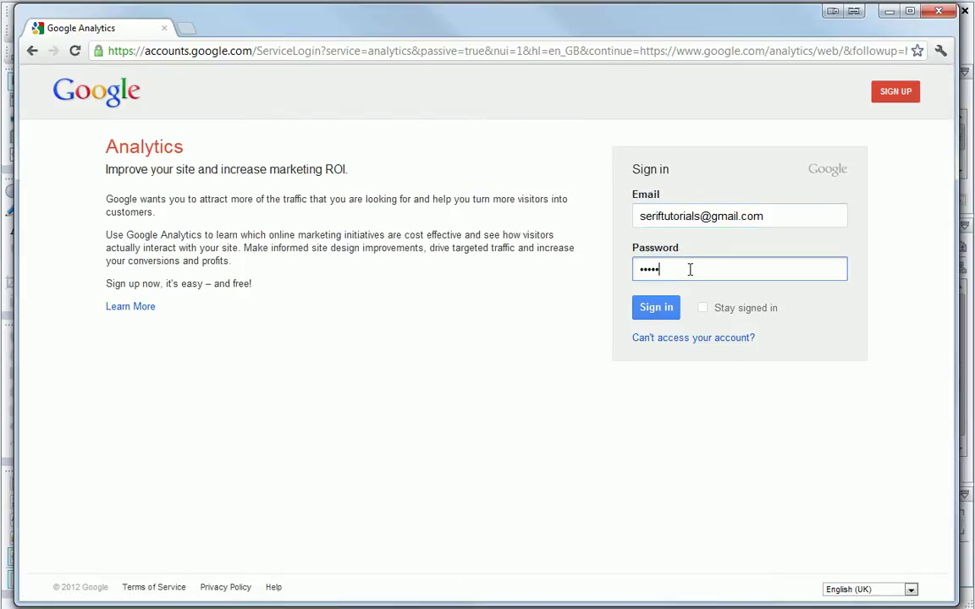
left_click(651, 307)
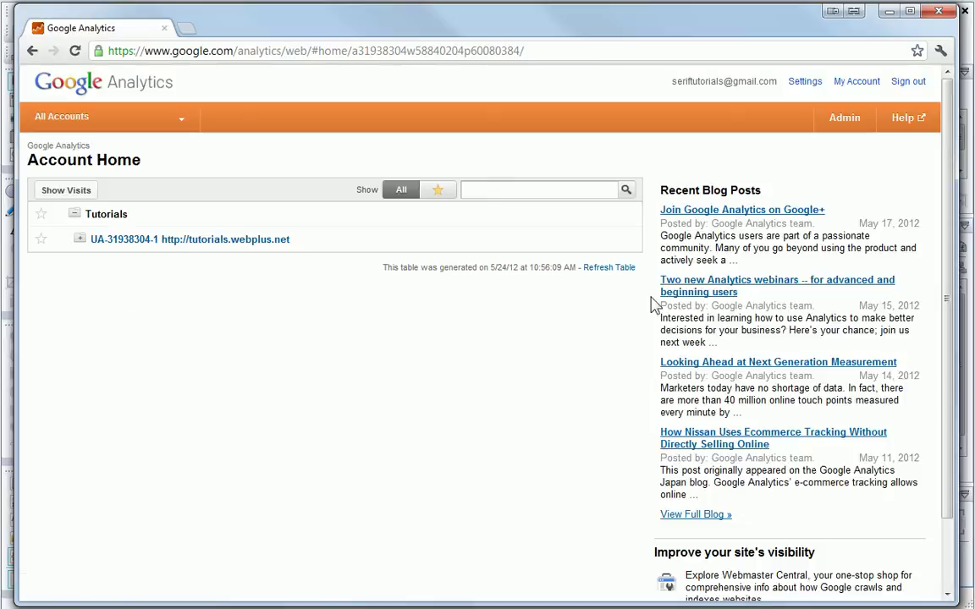
left_click(252, 241)
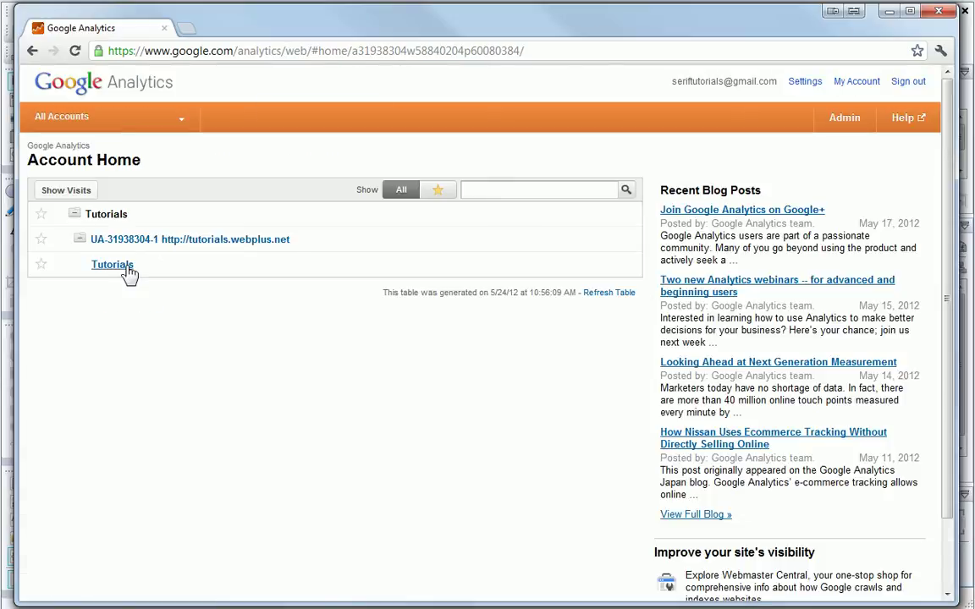
left_click(121, 263)
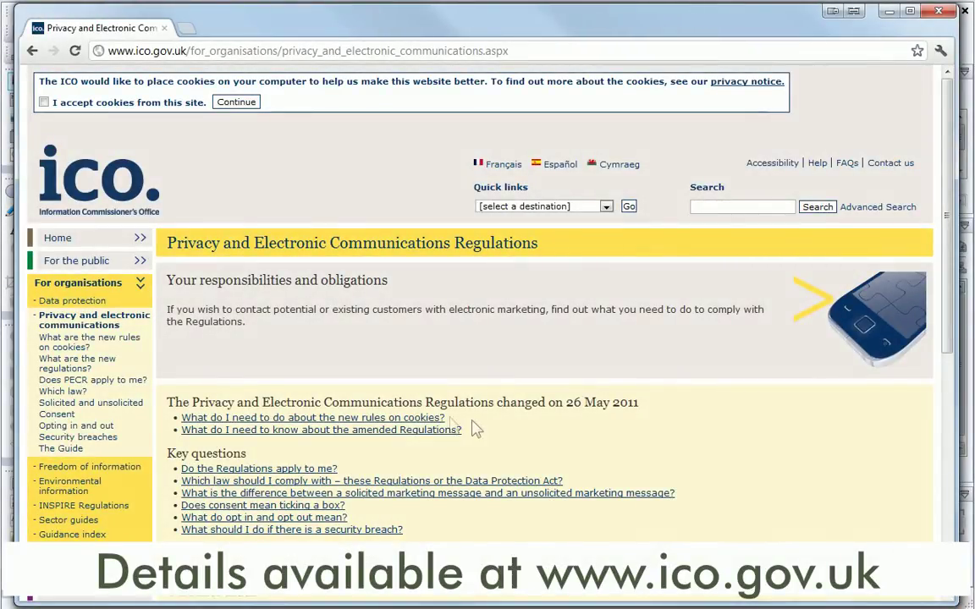
Open the ICO page 'What do I need to do about the new rules on cookies?'
left_click(428, 418)
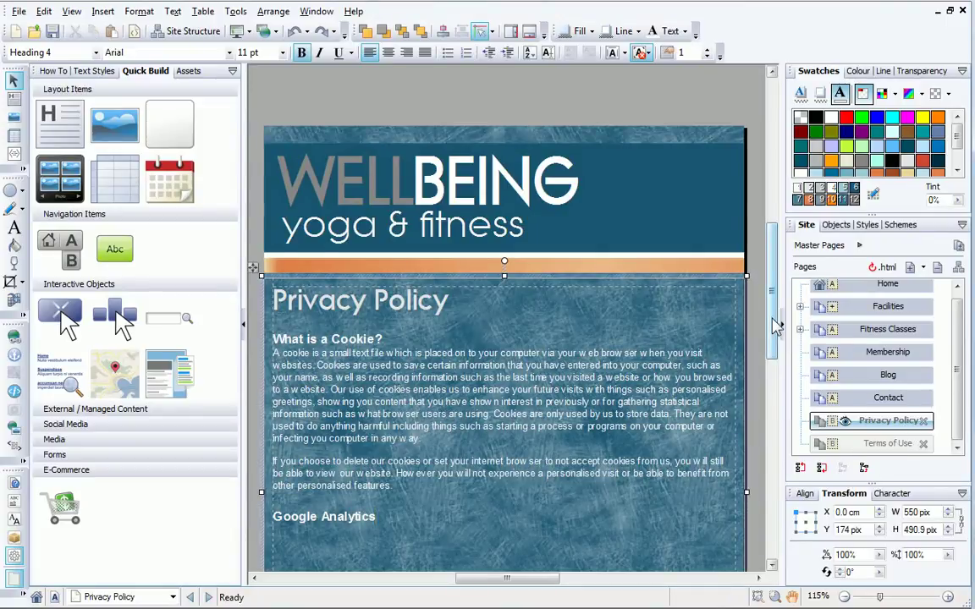
Scroll the Privacy Policy page down to the empty Google Analytics heading
left_click_drag(777, 326, 773, 369)
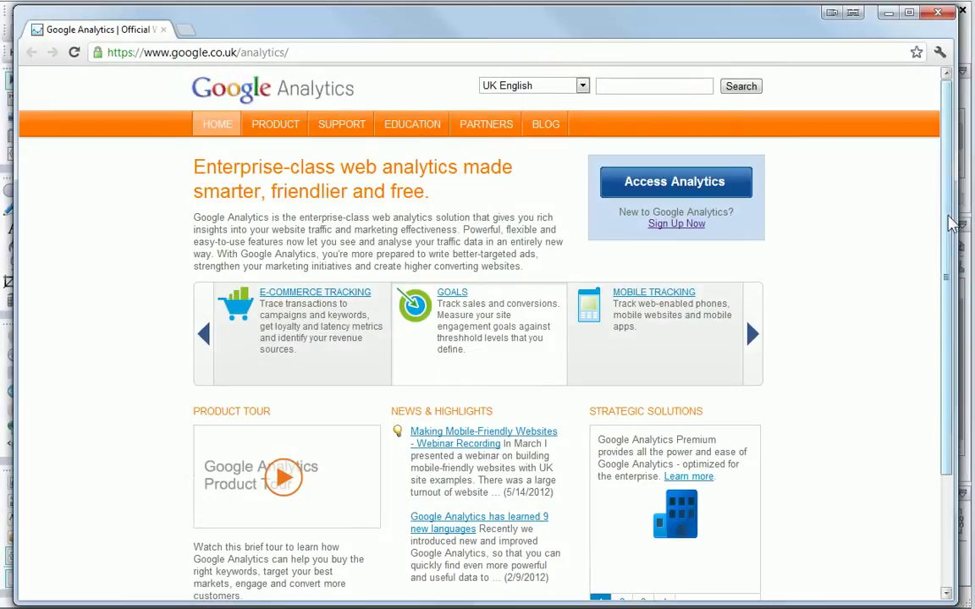
left_click_drag(952, 217, 947, 334)
Open the Terms of Service, scroll to section 8 and select the quoted privacy paragraph
left_click(461, 593)
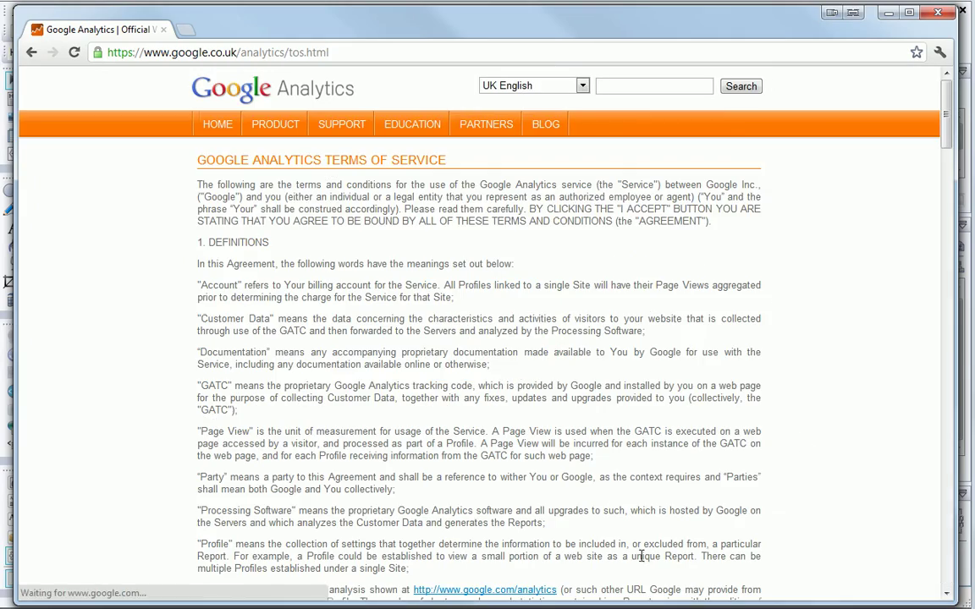
mouse_move(946, 144)
left_mouse_down()
mouse_move(963, 272)
mouse_move(956, 366)
left_mouse_up()
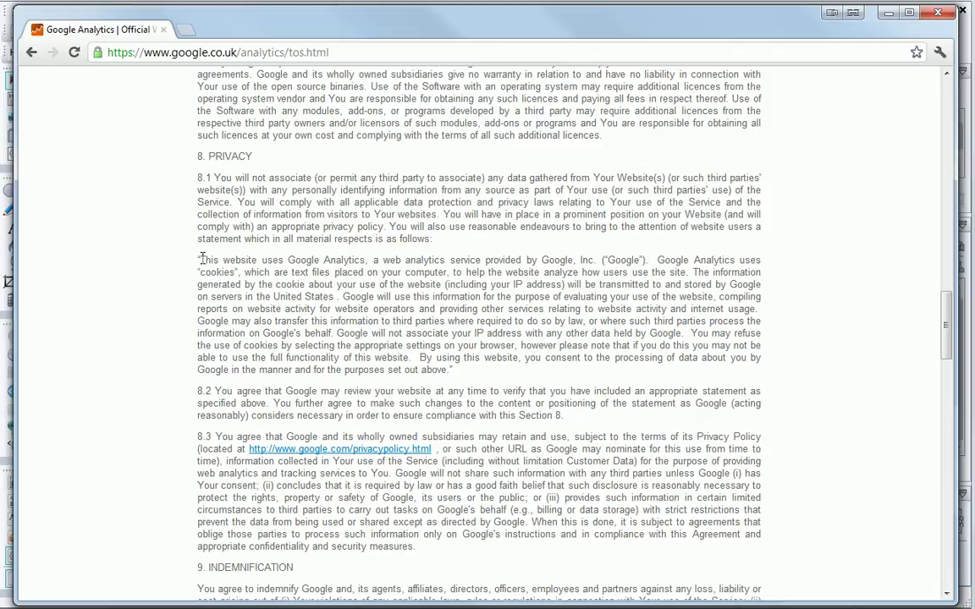
left_click_drag(200, 259, 453, 370)
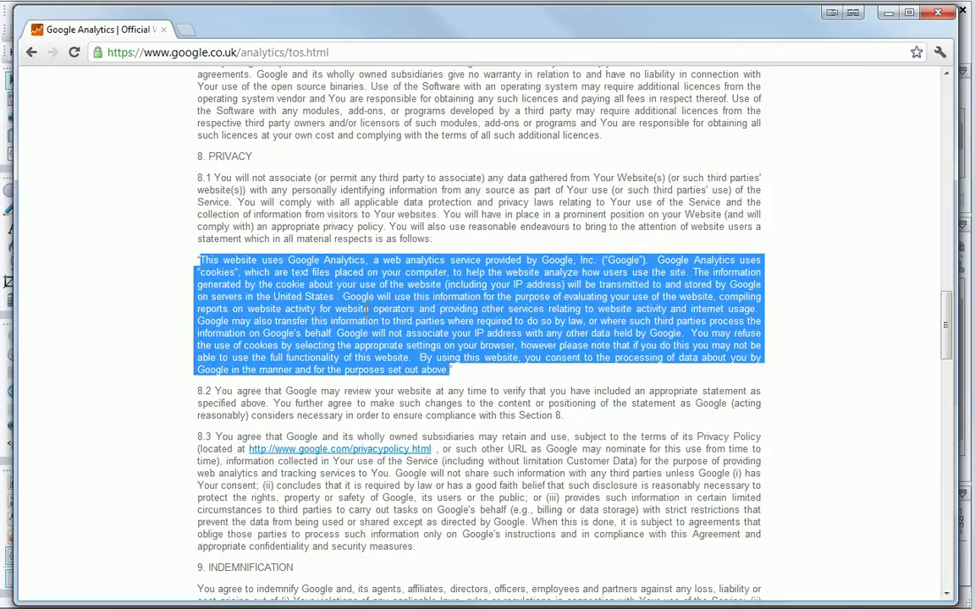
right_click(367, 309)
Copy the privacy paragraph and paste it as unformatted text below the Google Analytics heading
left_click(388, 317)
left_click(887, 13)
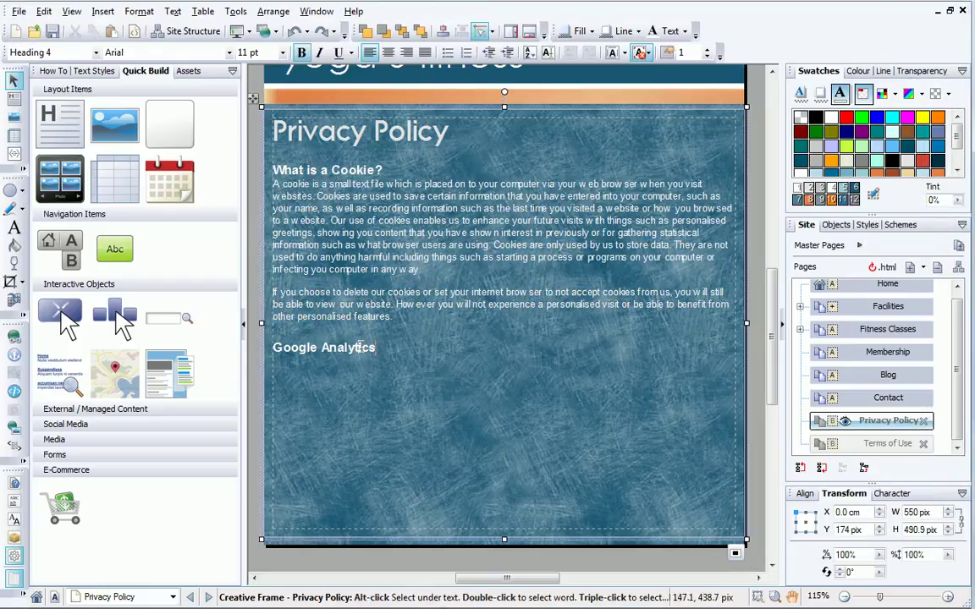
left_click(297, 372)
right_click(300, 373)
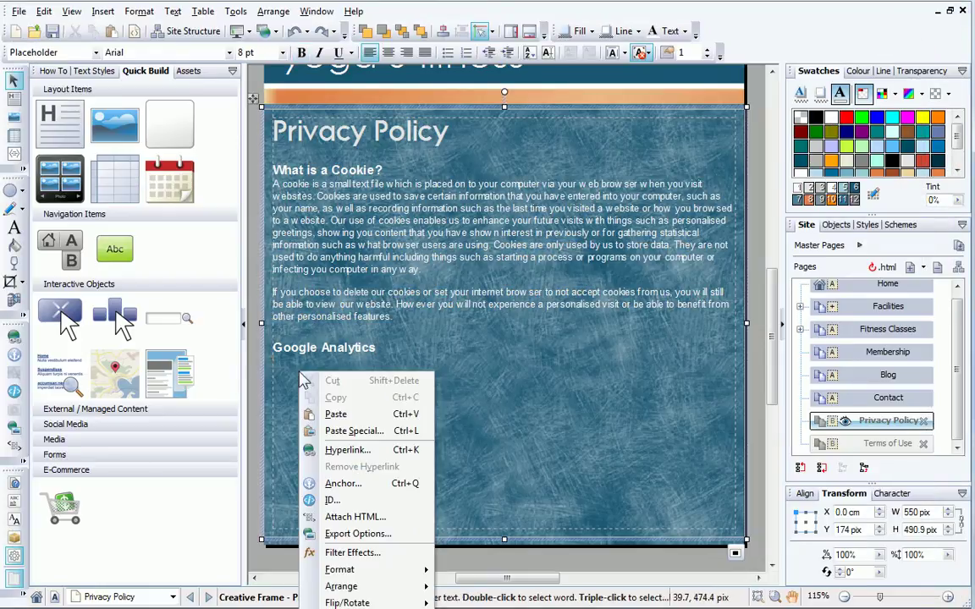
left_click(343, 435)
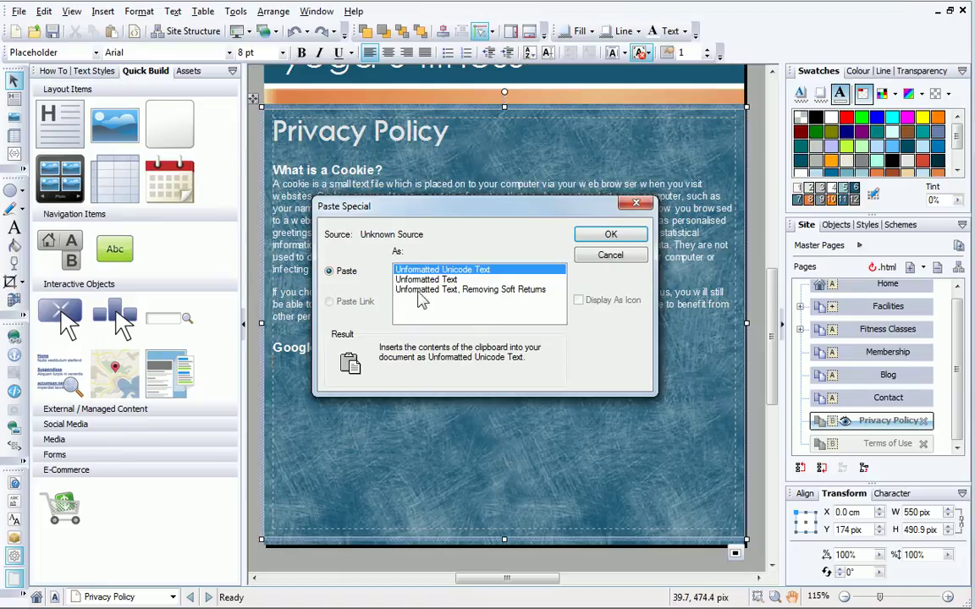
left_click(426, 279)
left_click(611, 237)
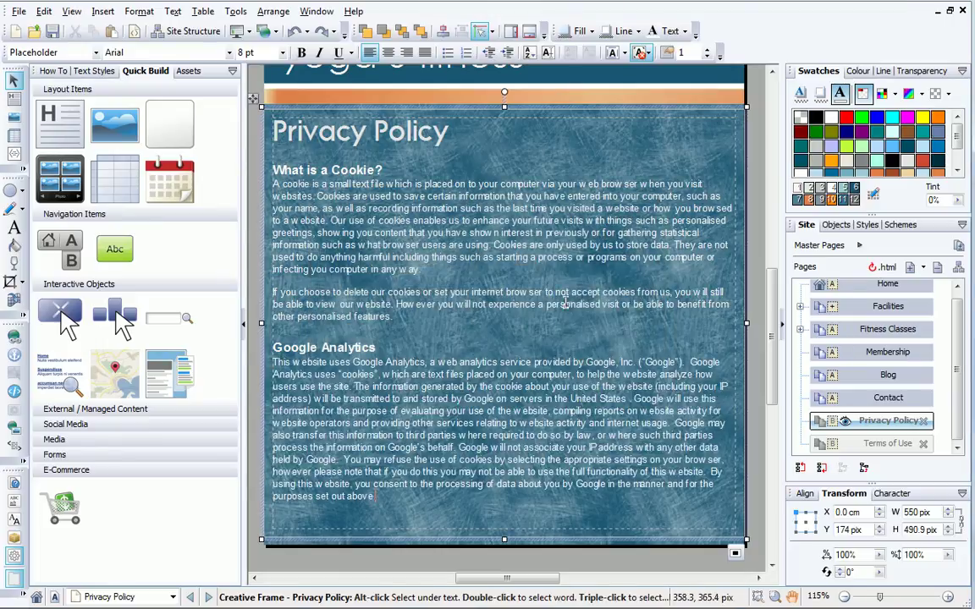